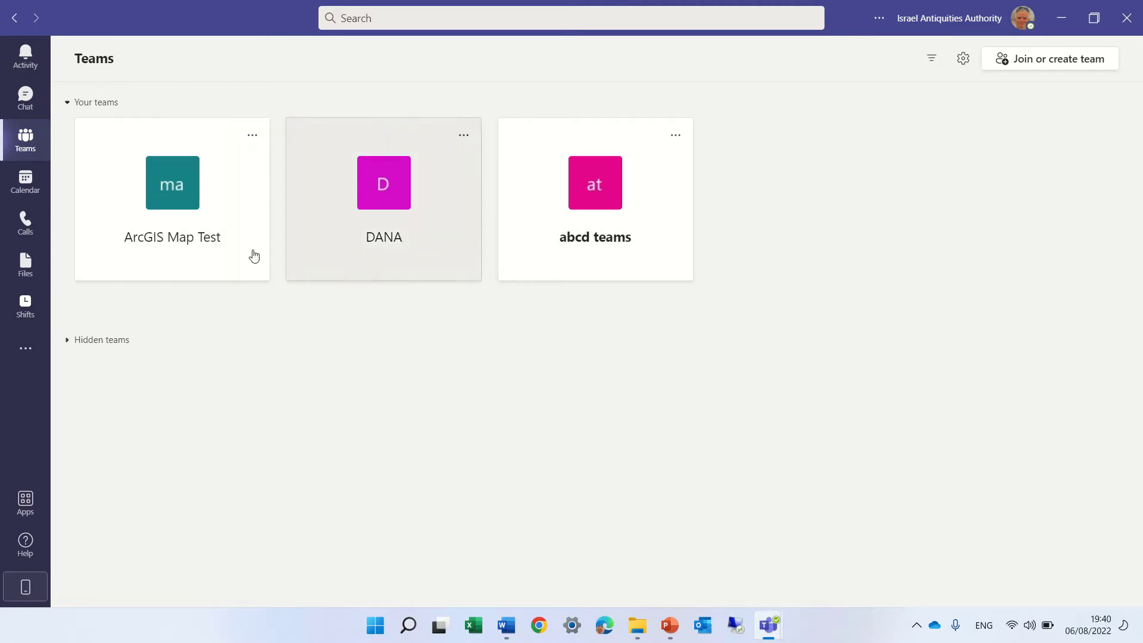
# Open the ArcGIS Map Test team's General channel to view its posts
pyautogui.click(195, 220)
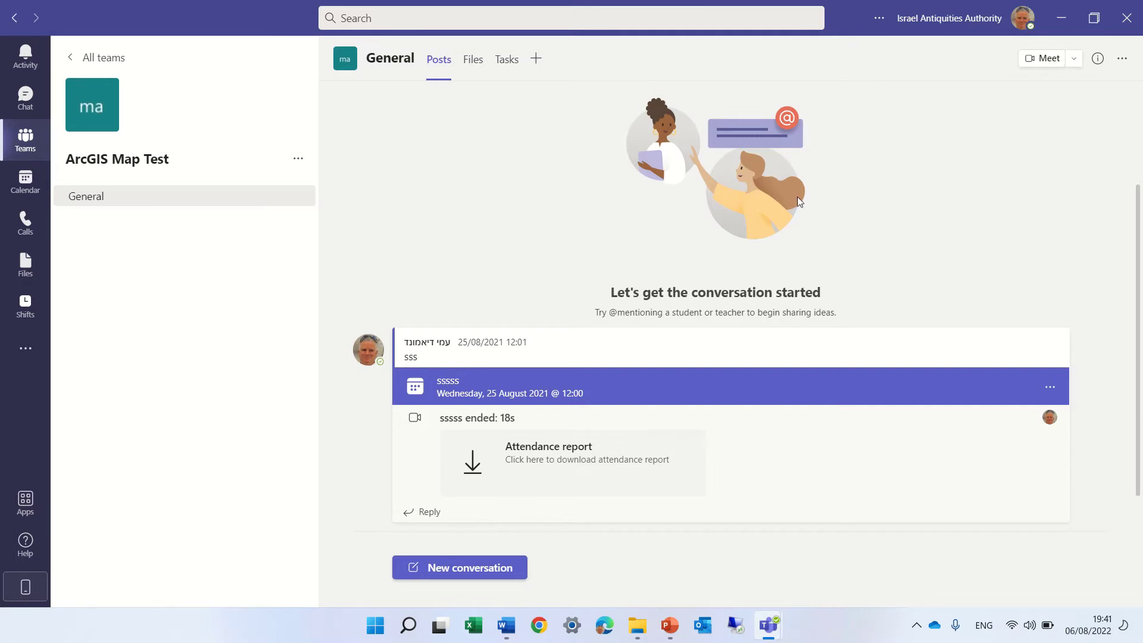
pyautogui.click(880, 20)
# Change the teams layout to List in Settings
pyautogui.click(836, 54)
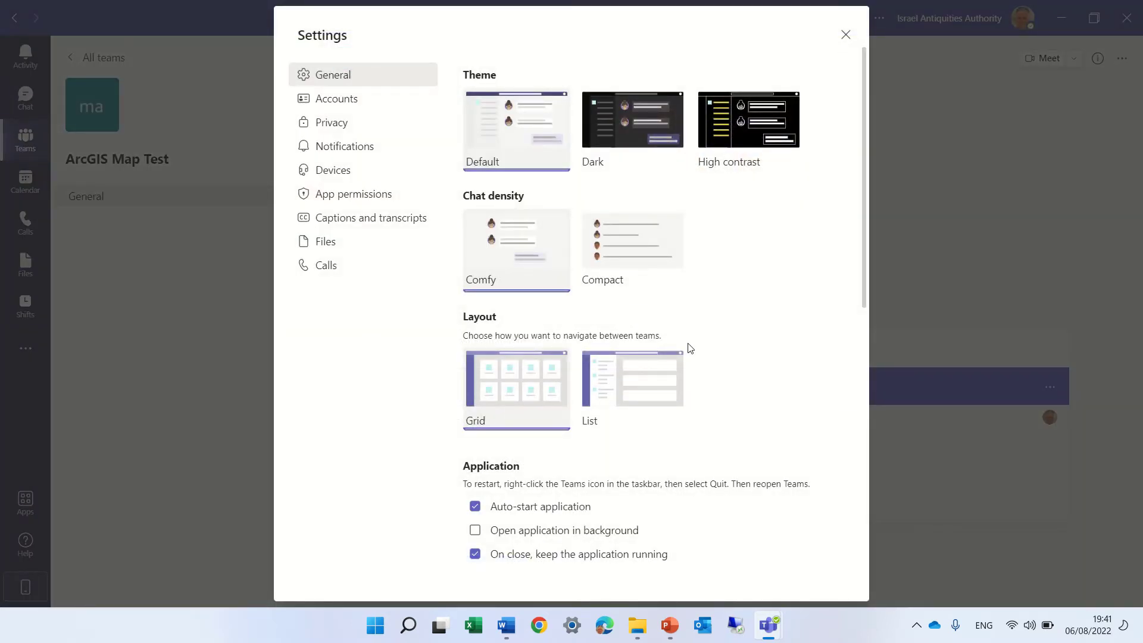
pyautogui.click(637, 397)
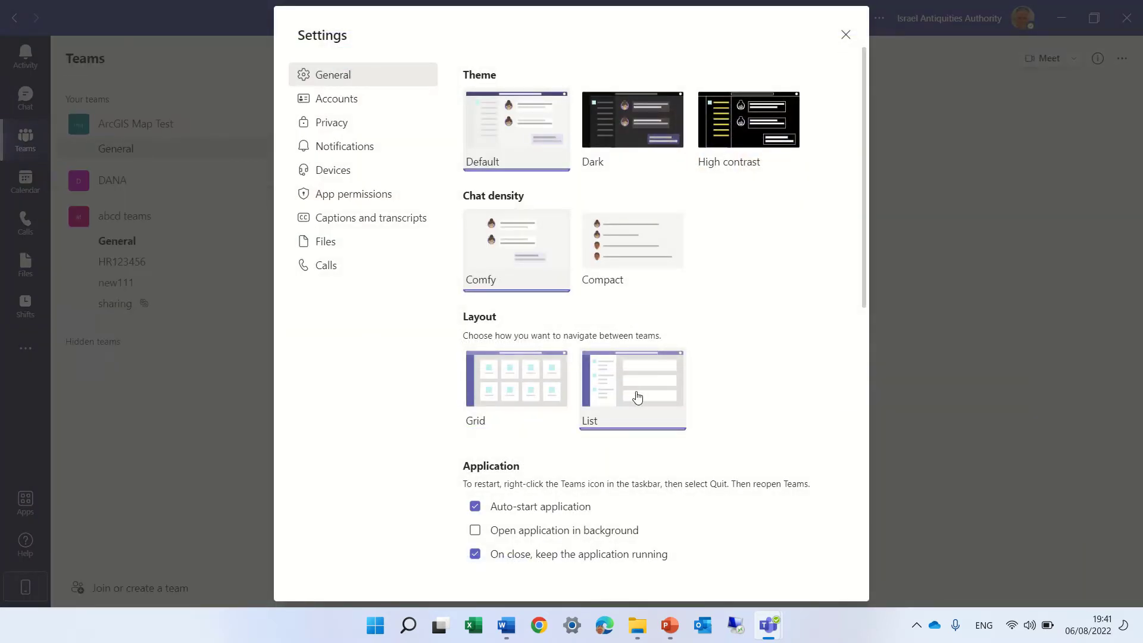
pyautogui.click(845, 37)
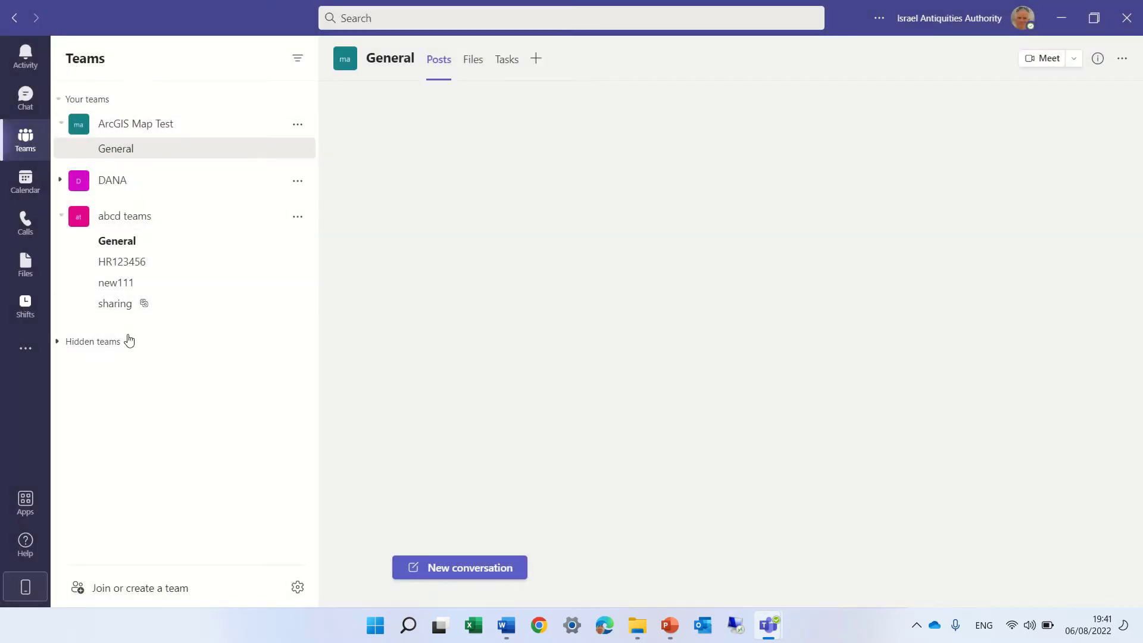
# Collapse ArcGIS Map Test, expand abcd teams and open its General channel
pyautogui.click(61, 216)
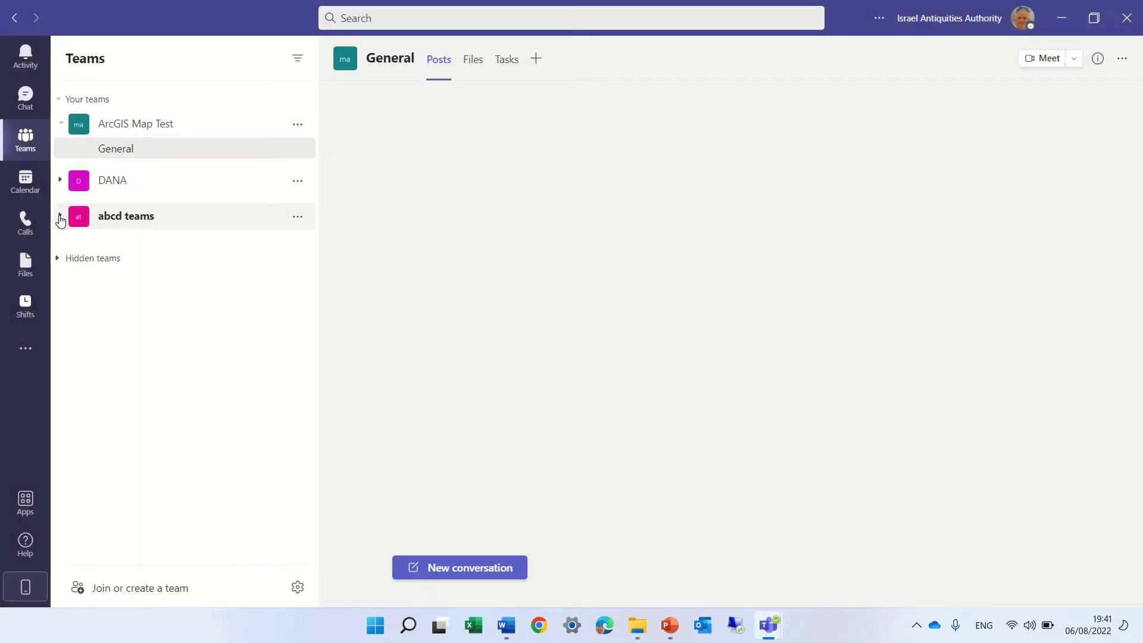
pyautogui.click(61, 125)
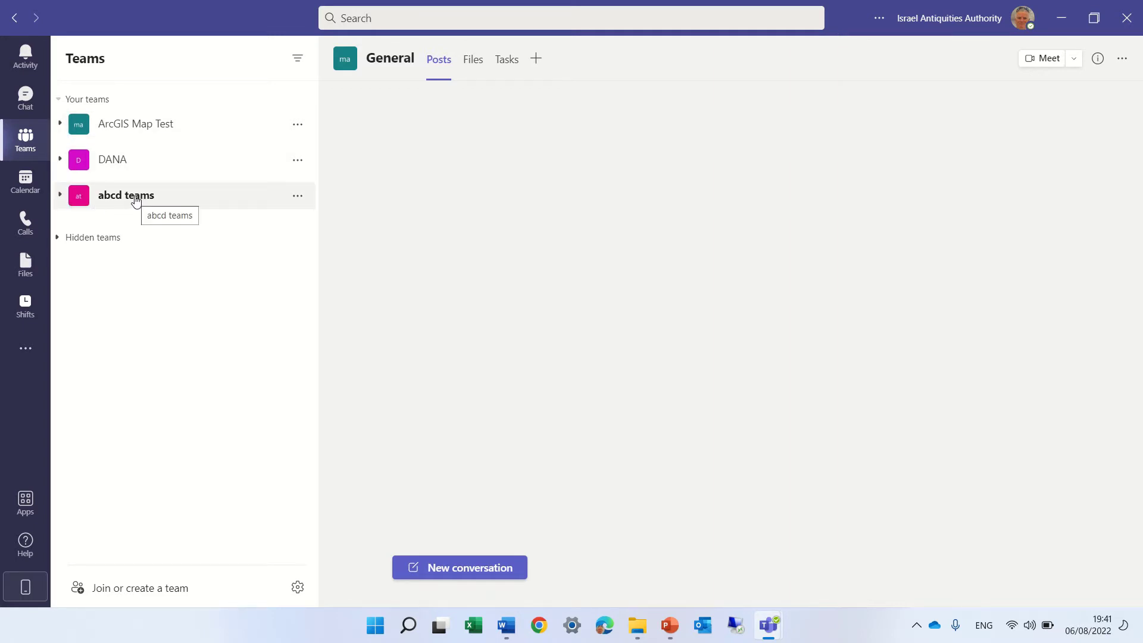
pyautogui.click(61, 200)
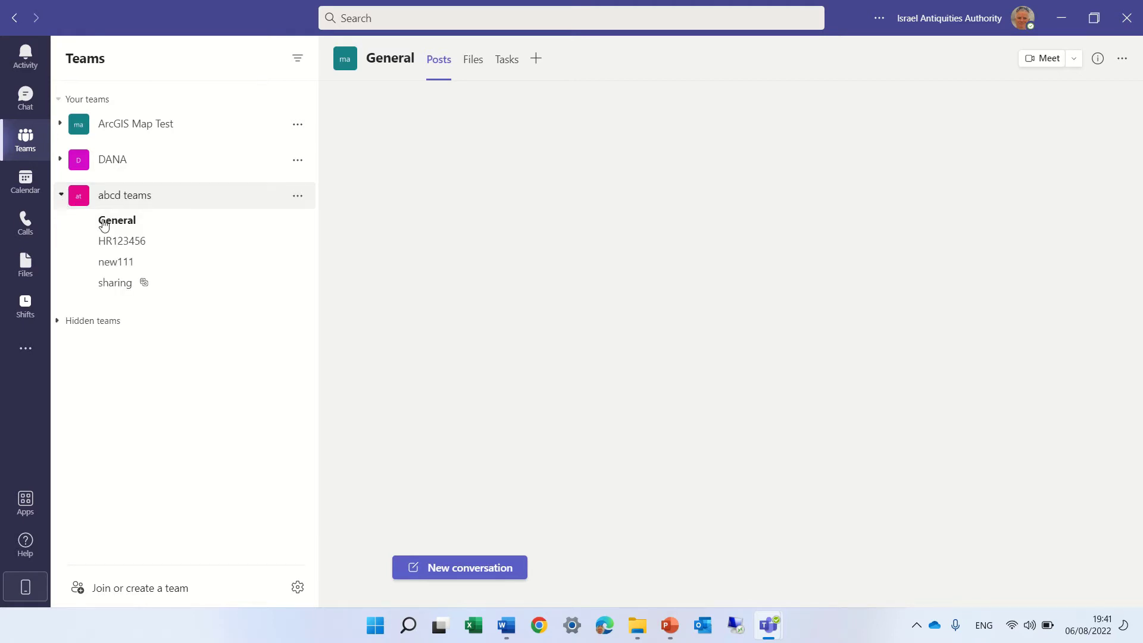
pyautogui.click(125, 228)
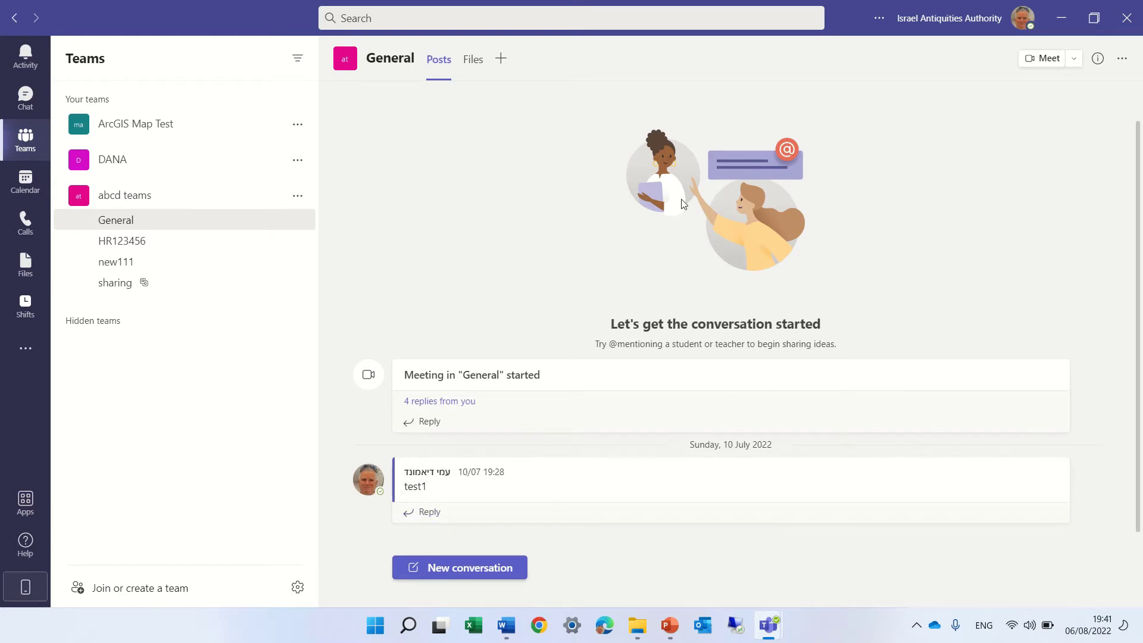
# Use the gear's Switch view option to choose Grid layout for teams
pyautogui.click(298, 588)
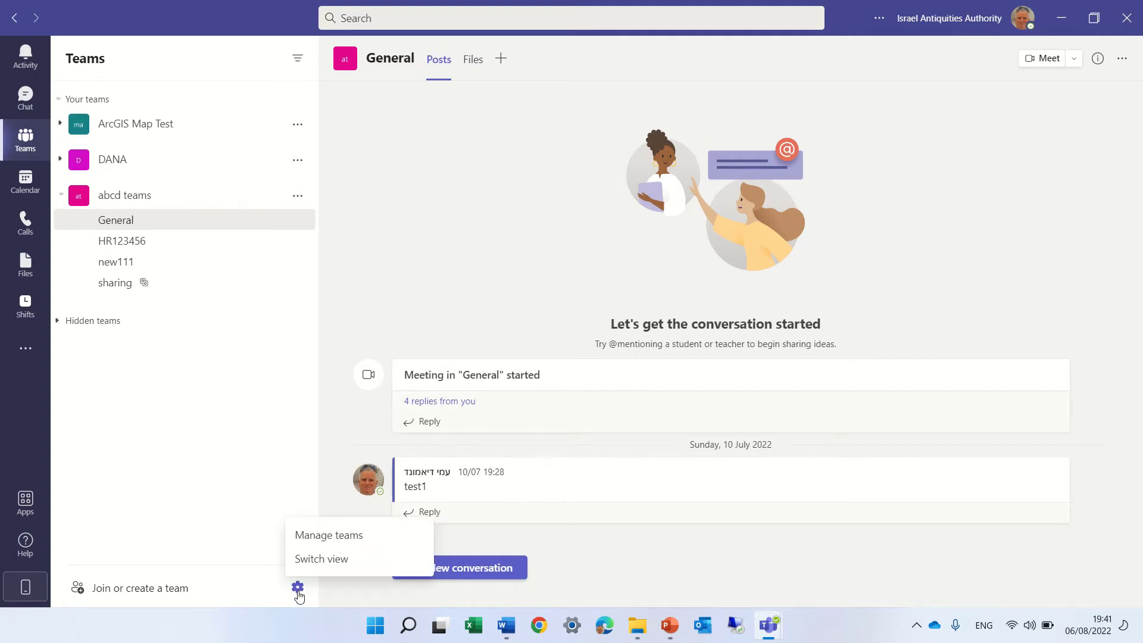
pyautogui.click(361, 566)
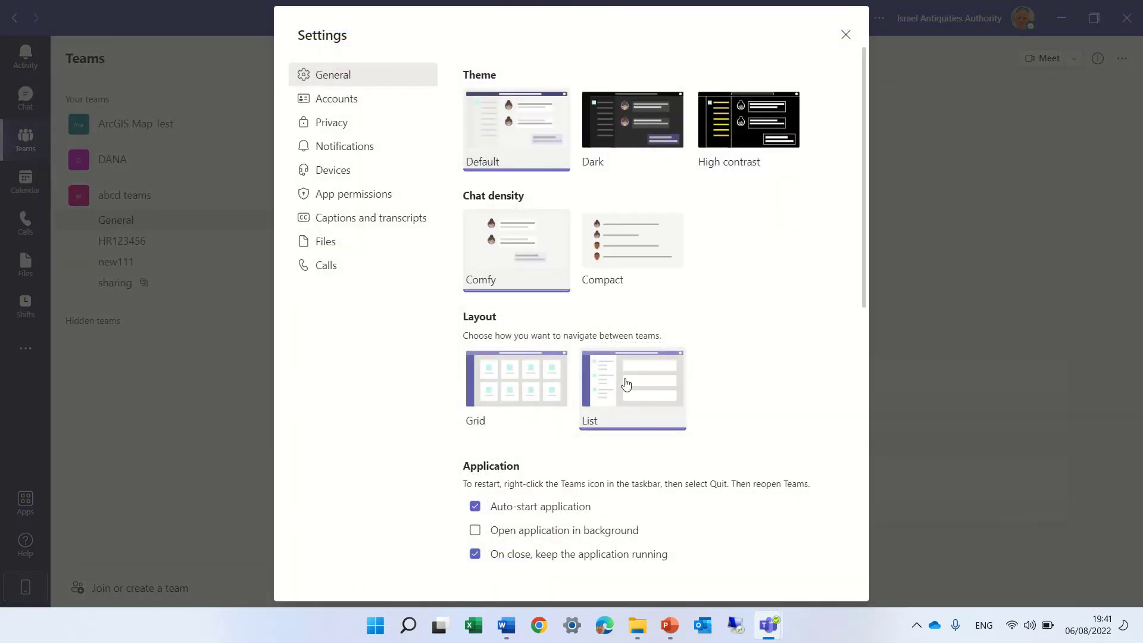
pyautogui.click(520, 375)
pyautogui.click(844, 38)
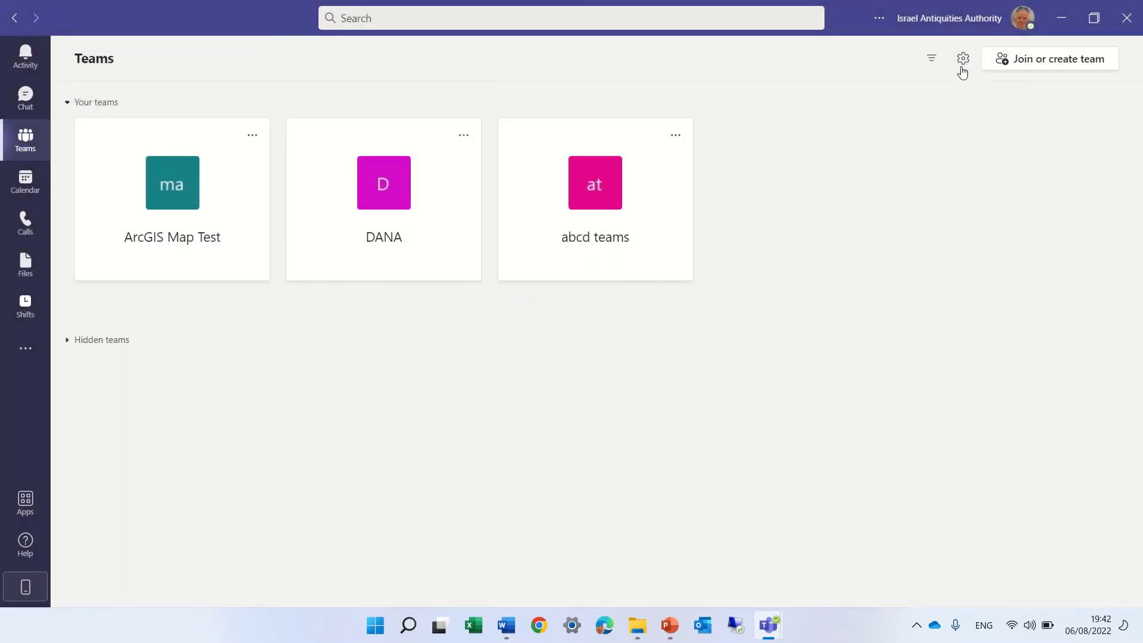
# Review the 30 active teams in Manage teams and the ArcGIS Map Test row menu, then minimize Teams
pyautogui.click(962, 66)
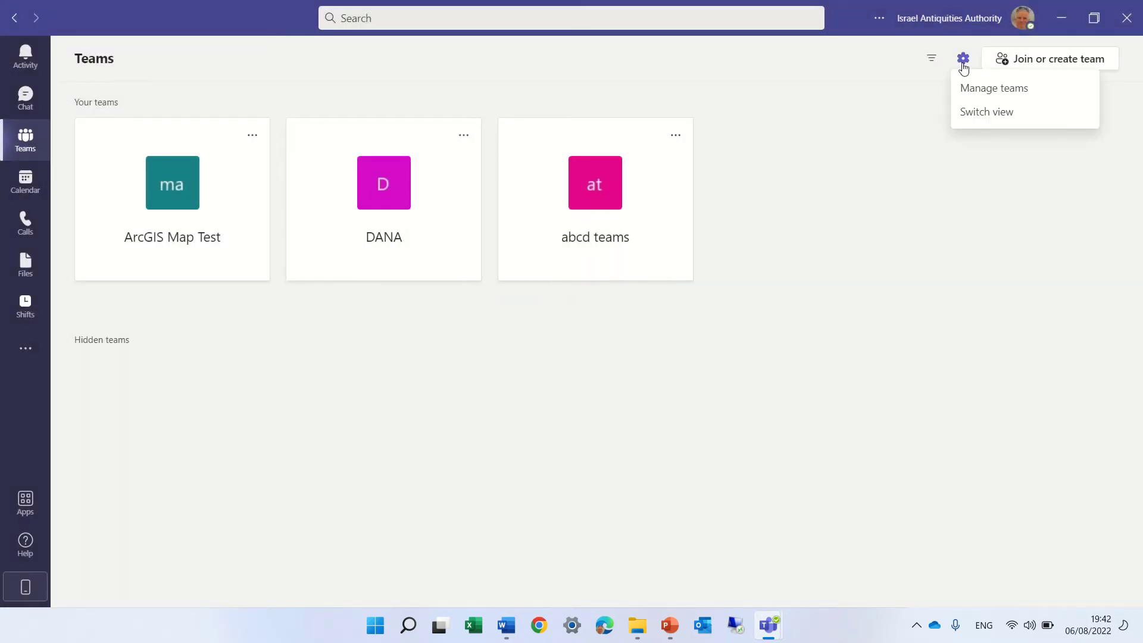
pyautogui.click(985, 94)
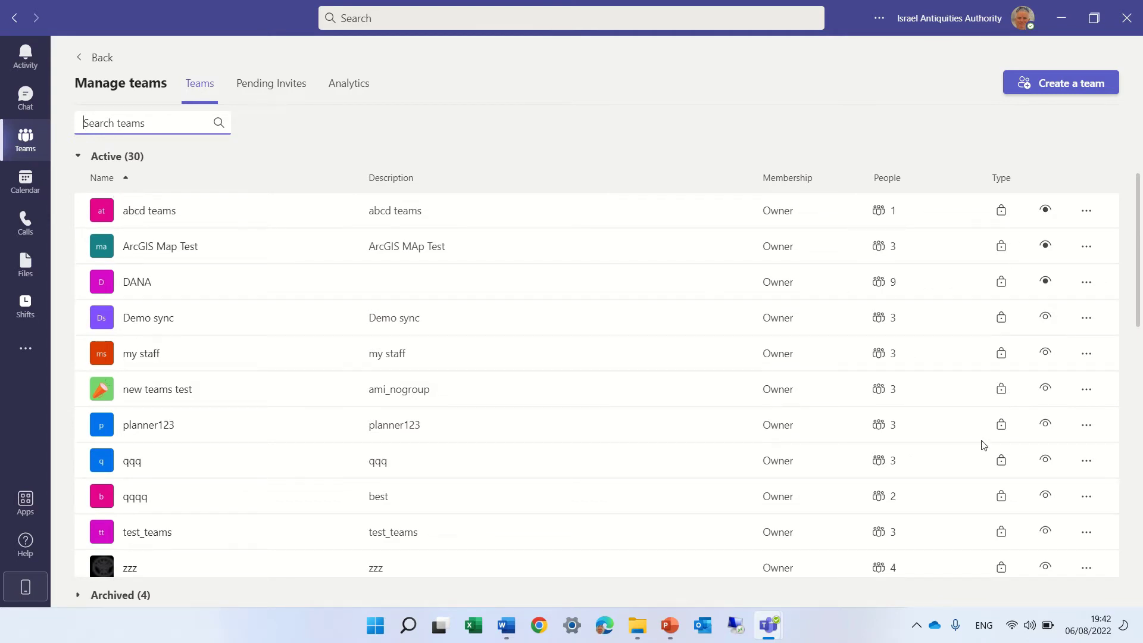
pyautogui.click(1086, 247)
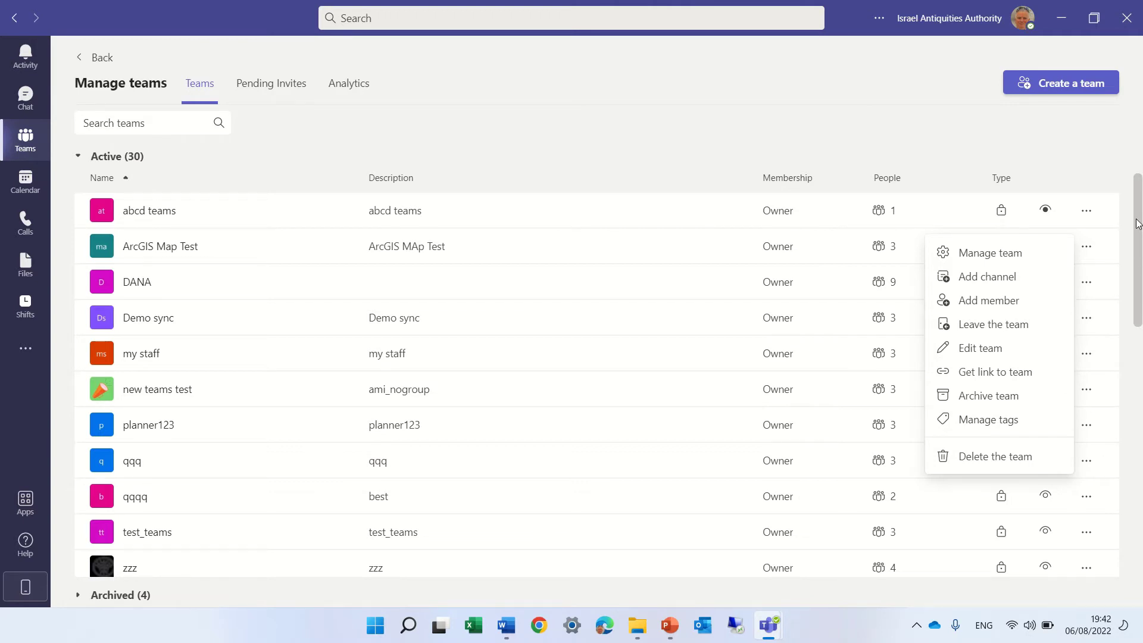
pyautogui.moveTo(1138, 223); pyautogui.dragTo(1139, 507)
pyautogui.scroll(10, 1125, 551)
pyautogui.click(1126, 143)
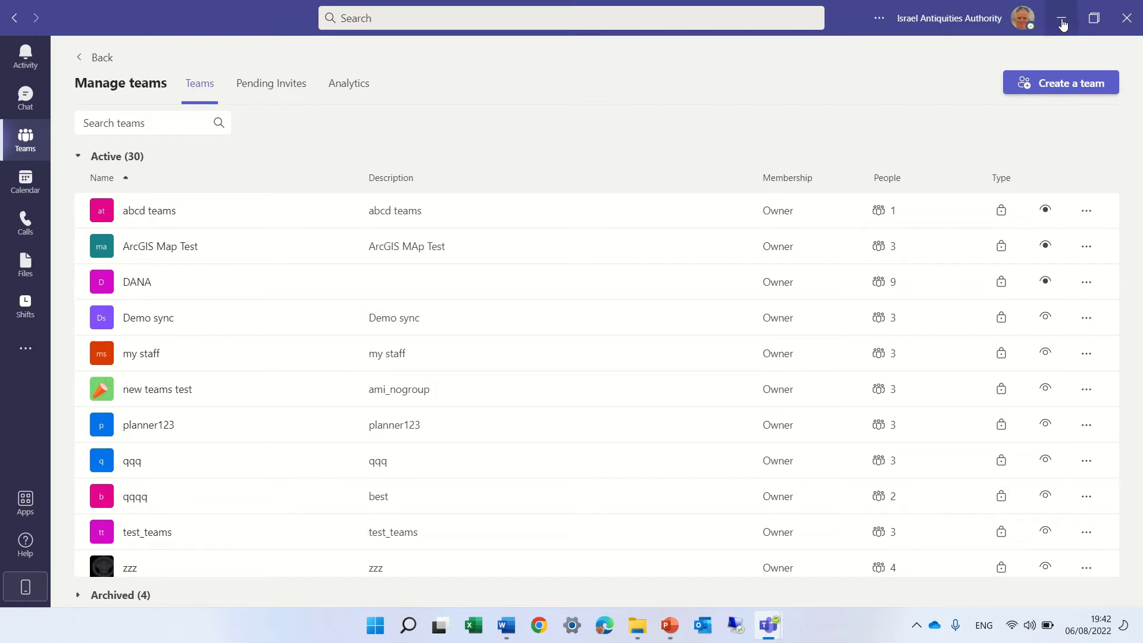
pyautogui.press('super+Down')
pyautogui.press('super+Down')
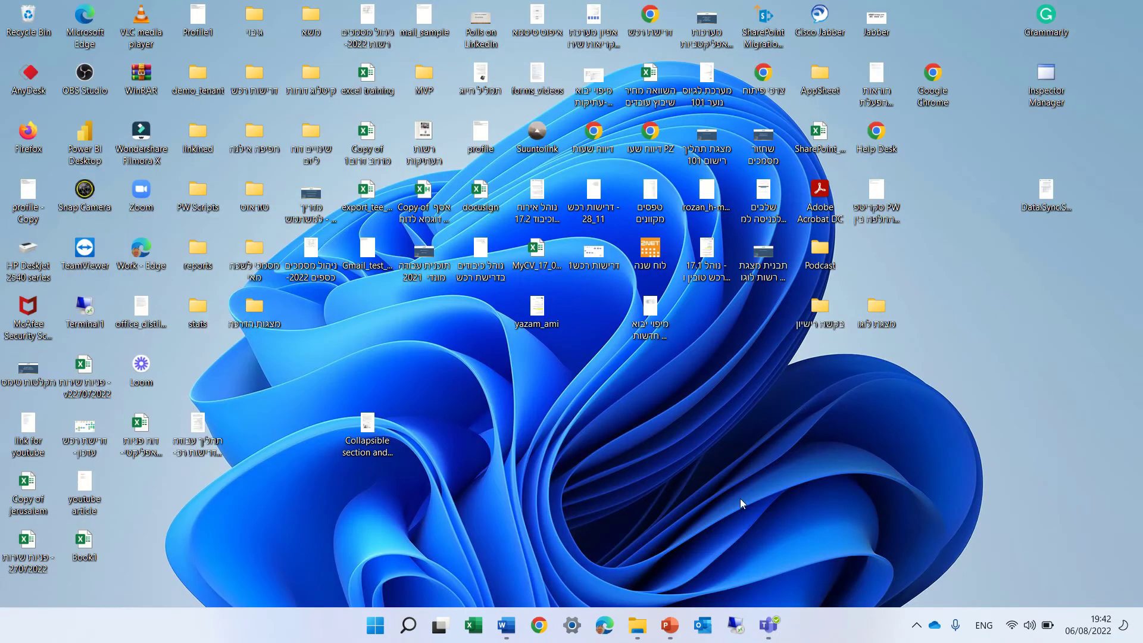
# Maximize the second account's Teams window and open its Manage teams page (42 active teams)
pyautogui.moveTo(768, 626)
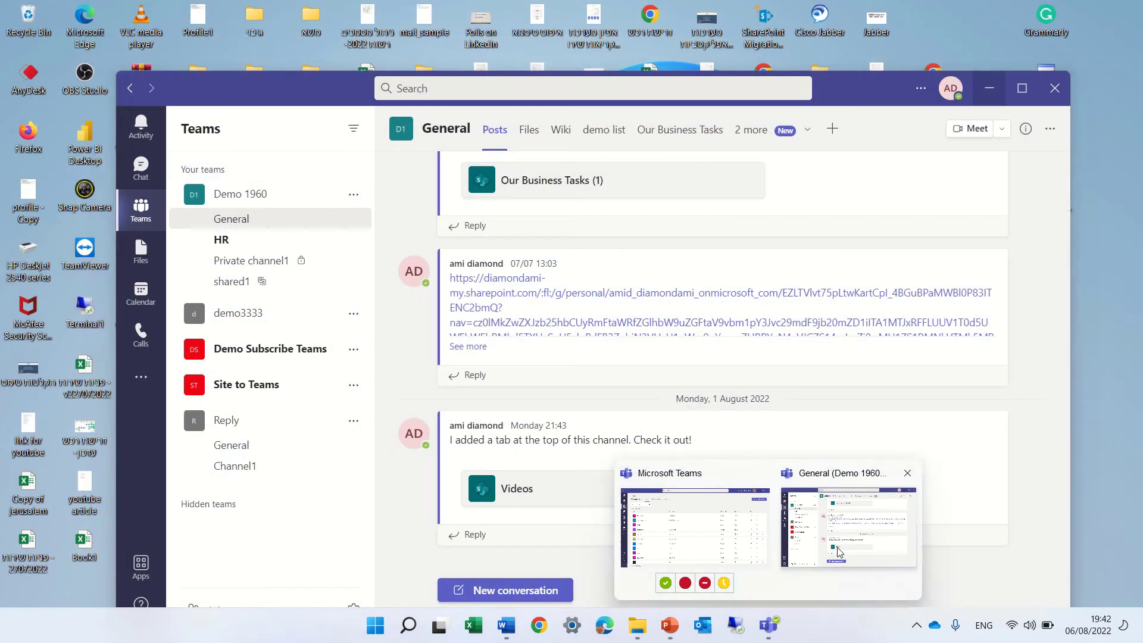
pyautogui.click(839, 552)
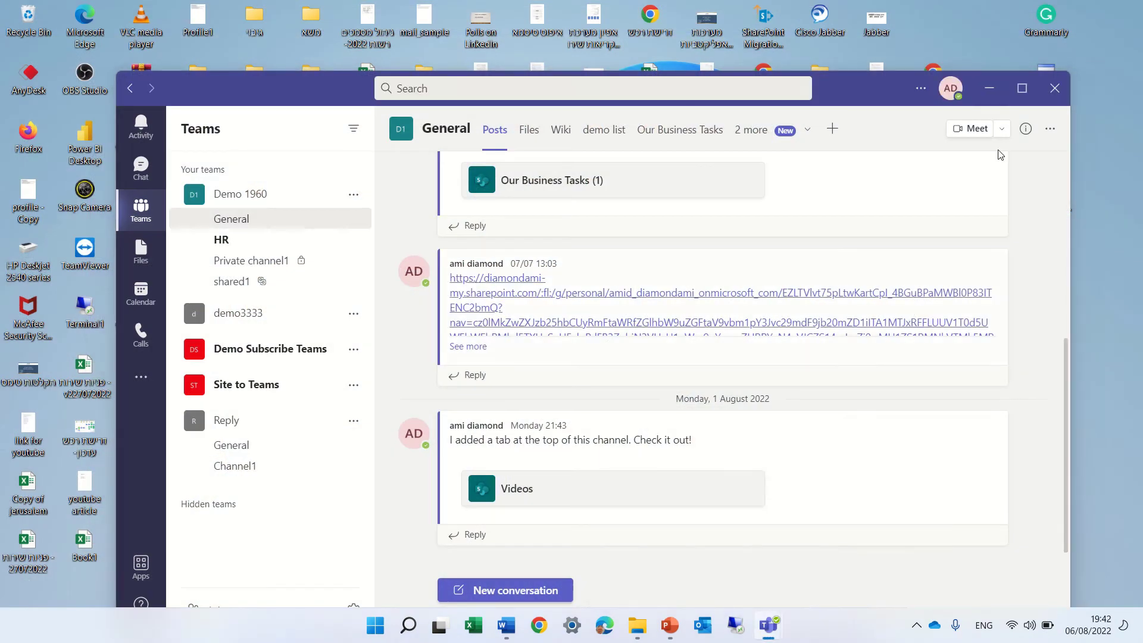
pyautogui.click(1023, 93)
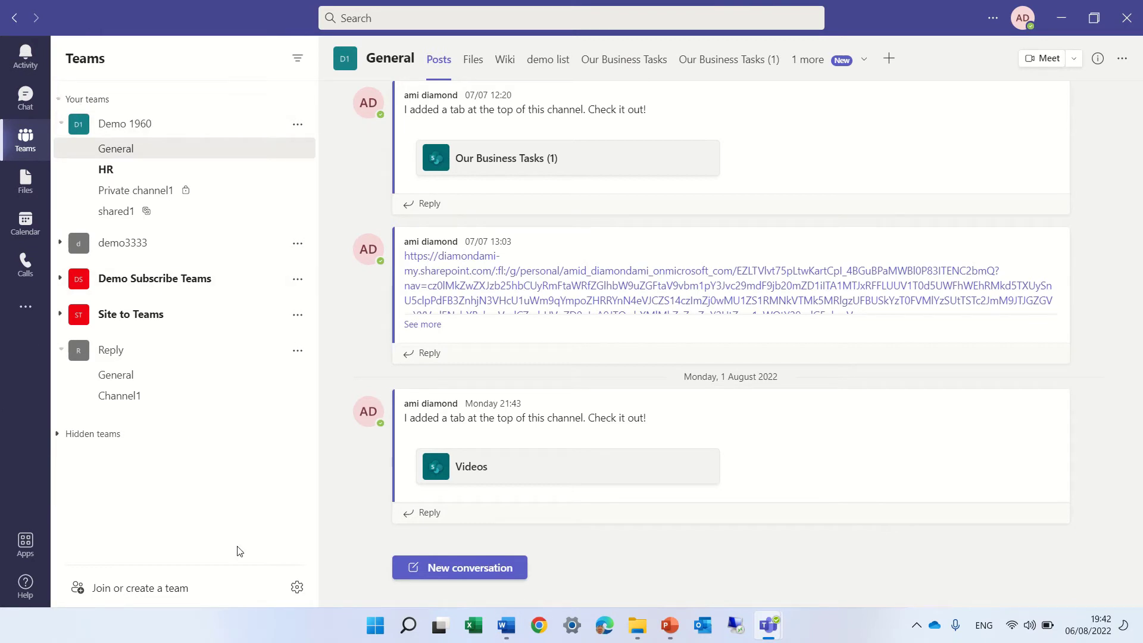
pyautogui.click(297, 590)
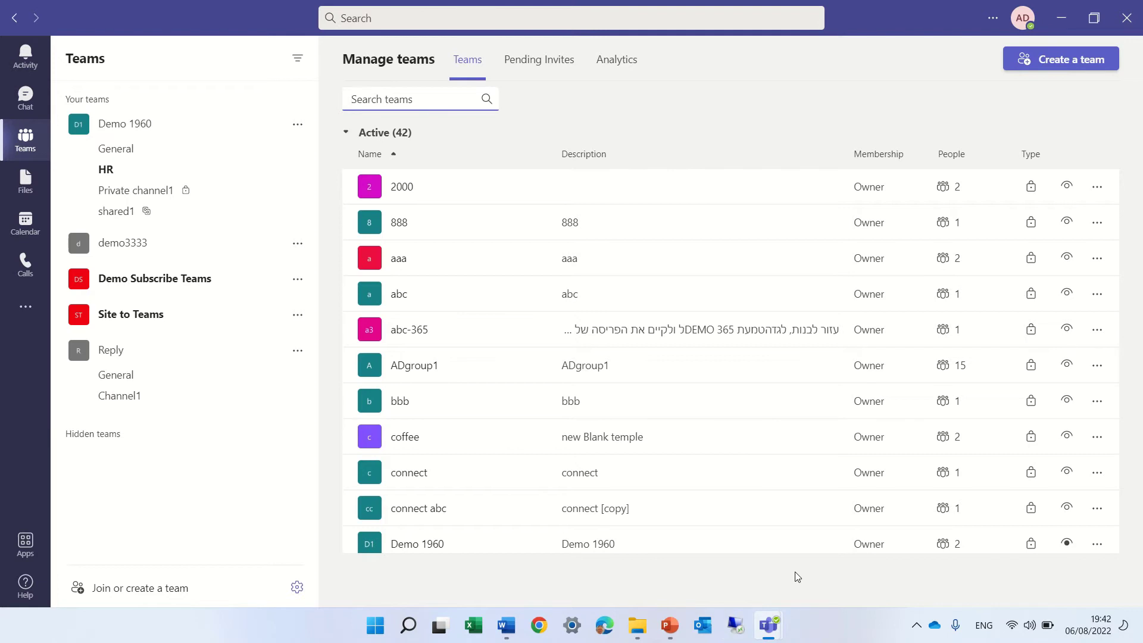
# Switch between both Teams windows, ending on the original account's Manage teams page
pyautogui.moveTo(766, 622)
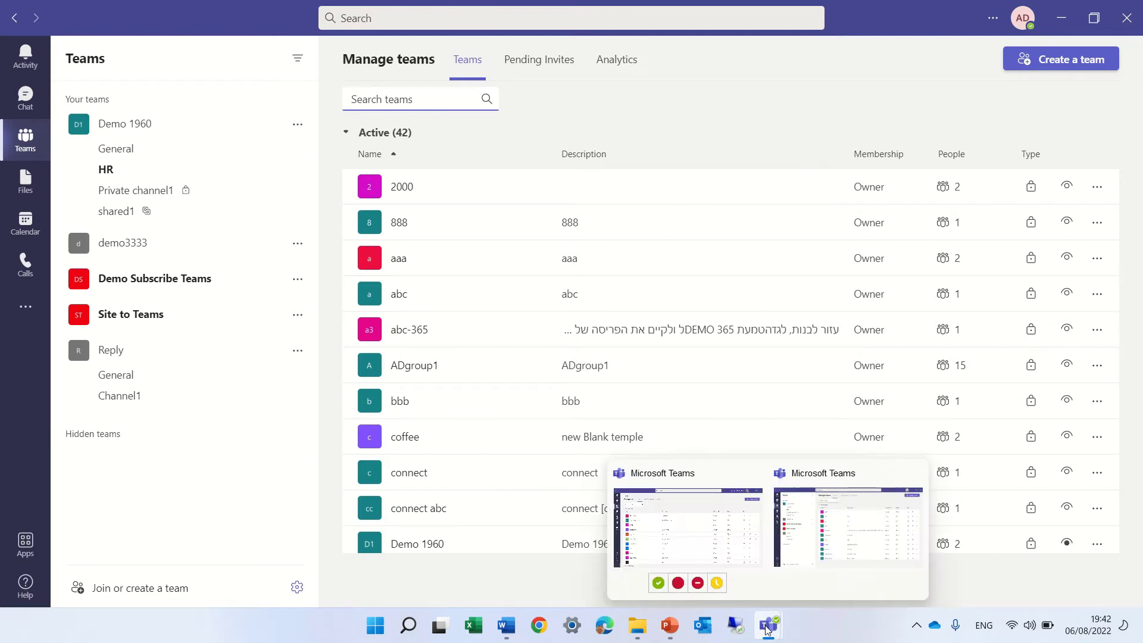
pyautogui.click(695, 543)
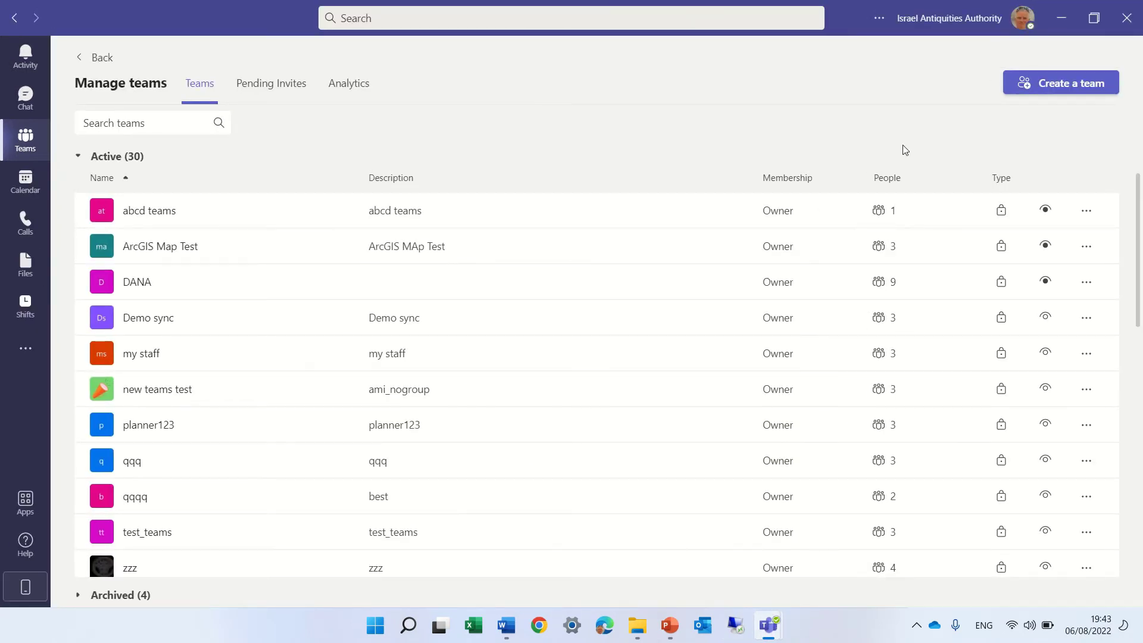
pyautogui.moveTo(768, 624)
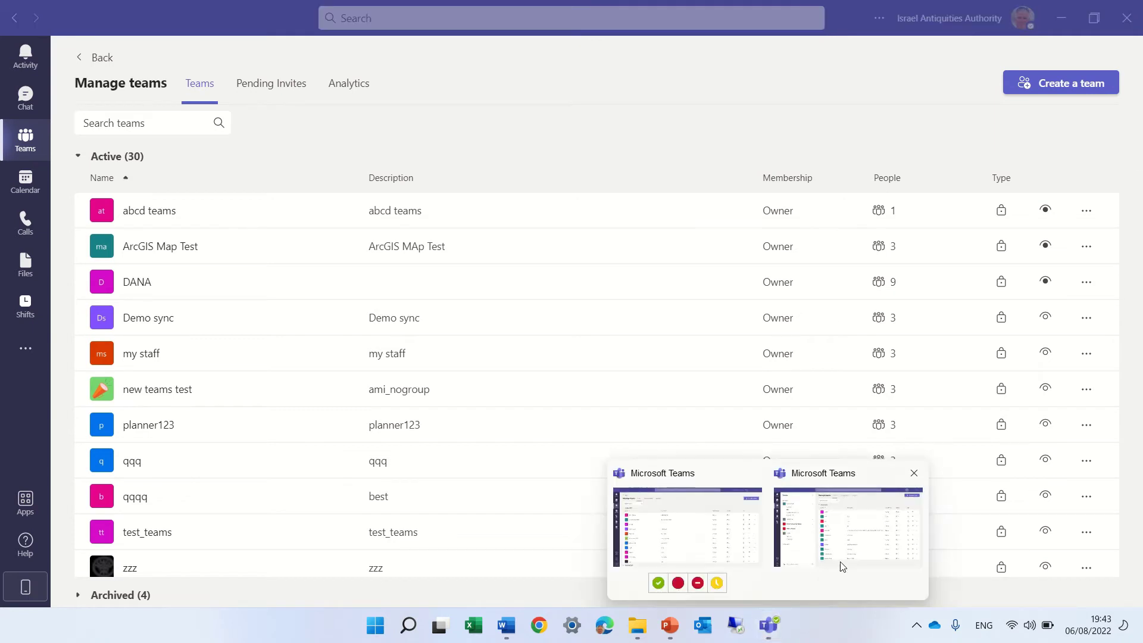
pyautogui.click(865, 539)
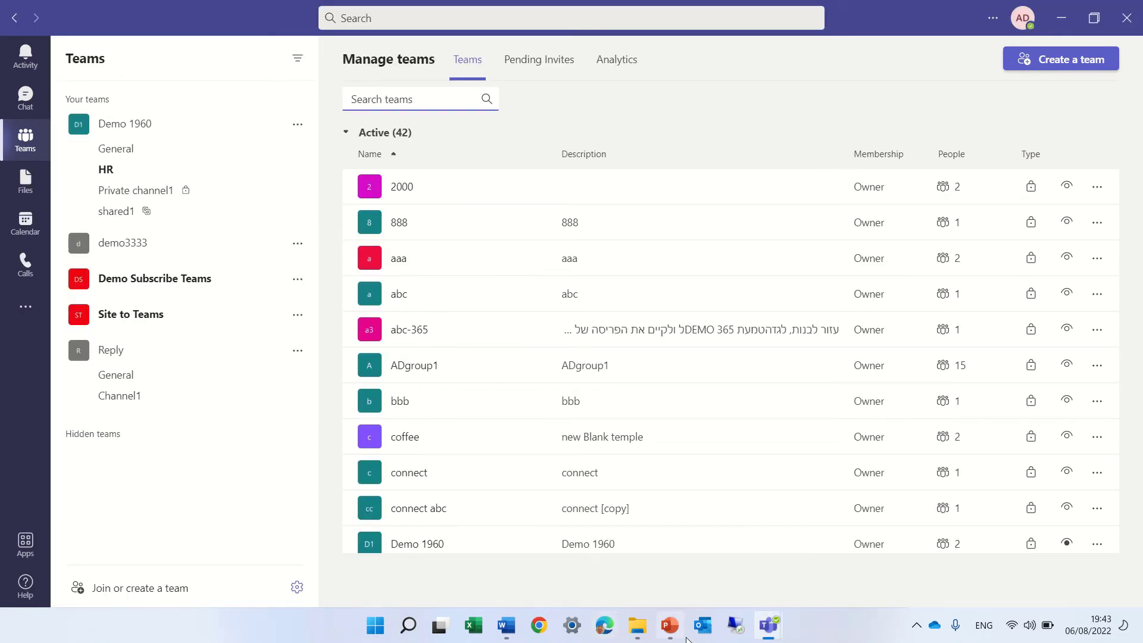
pyautogui.moveTo(765, 632)
pyautogui.click(683, 511)
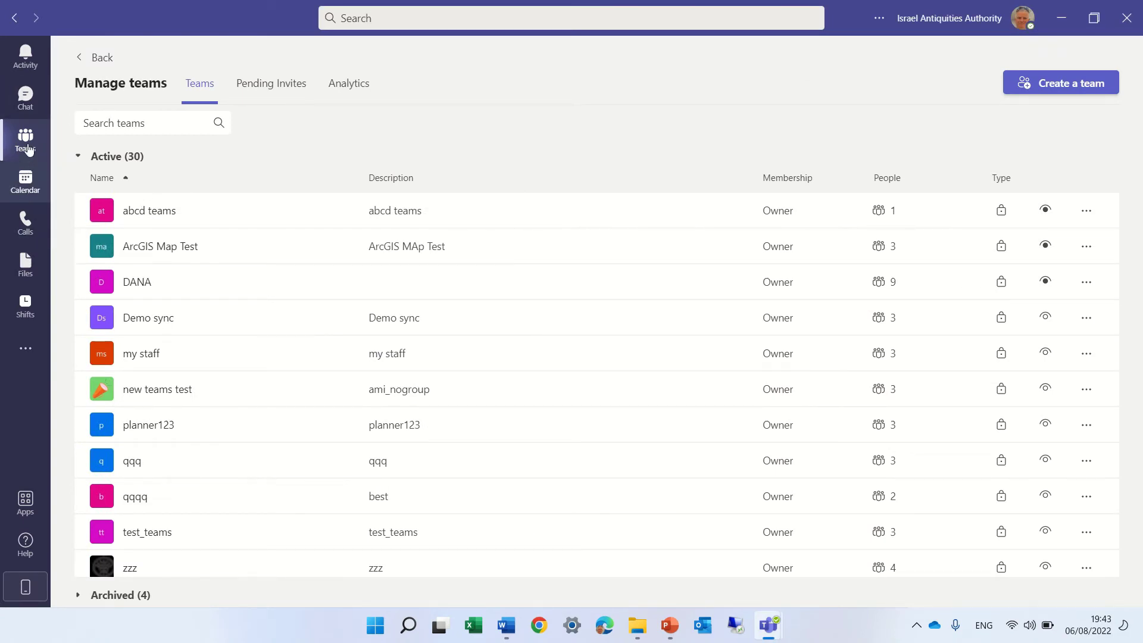
# Go back from Manage teams to the grid of ArcGIS Map Test, DANA and abcd teams
pyautogui.click(84, 57)
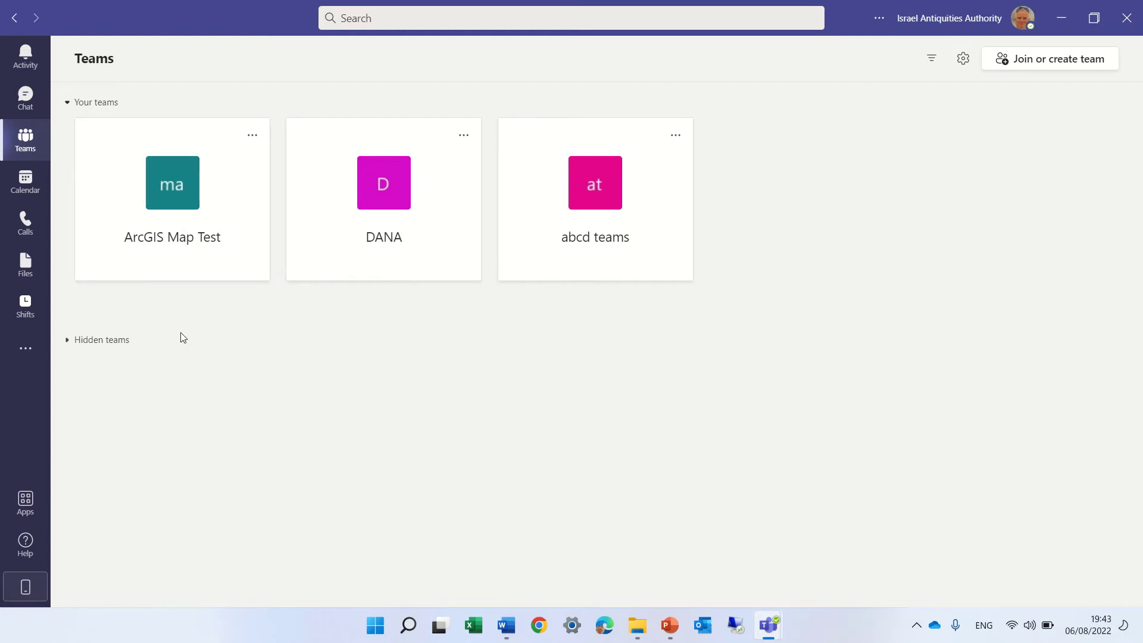
# Hide abcd teams, expand Hidden teams, and open the my staff card's options menu
pyautogui.click(673, 140)
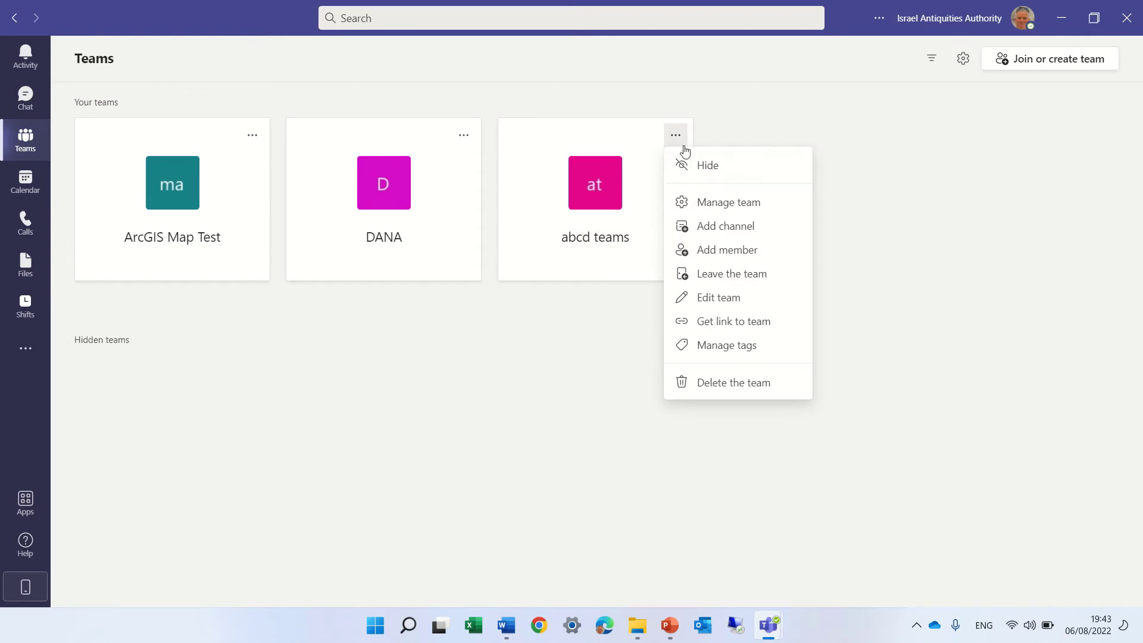
pyautogui.click(720, 174)
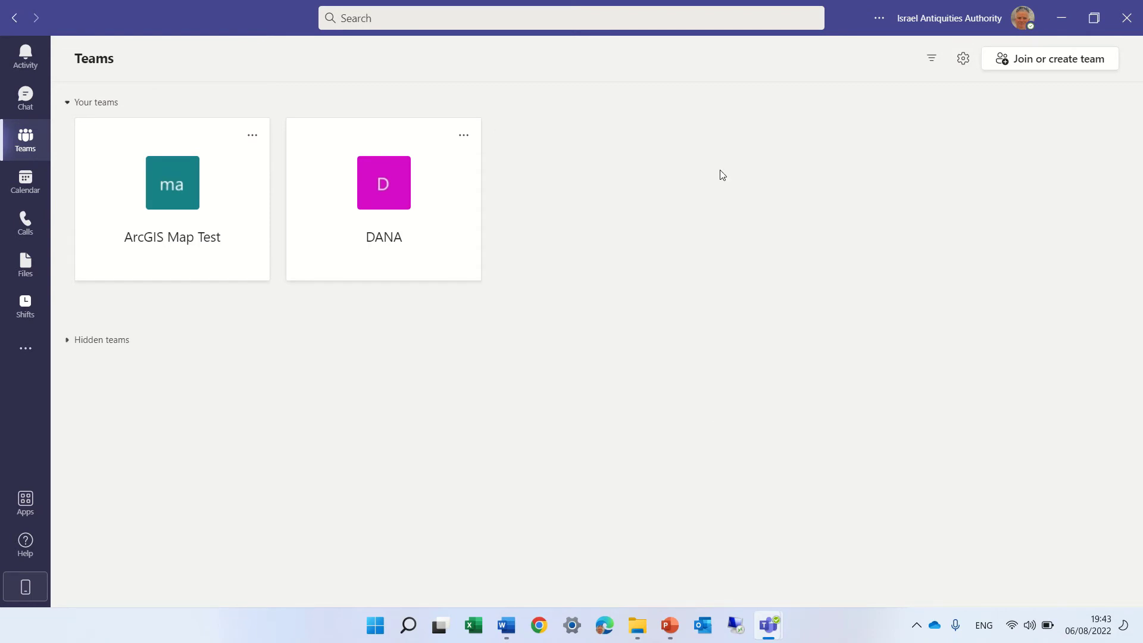
pyautogui.click(68, 342)
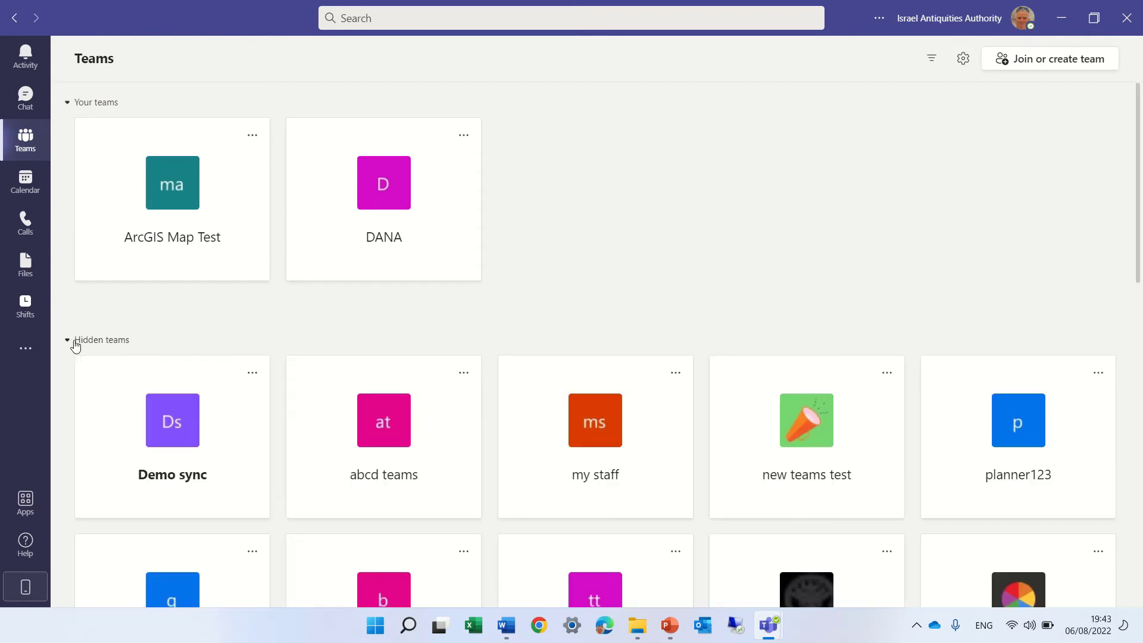
pyautogui.click(676, 374)
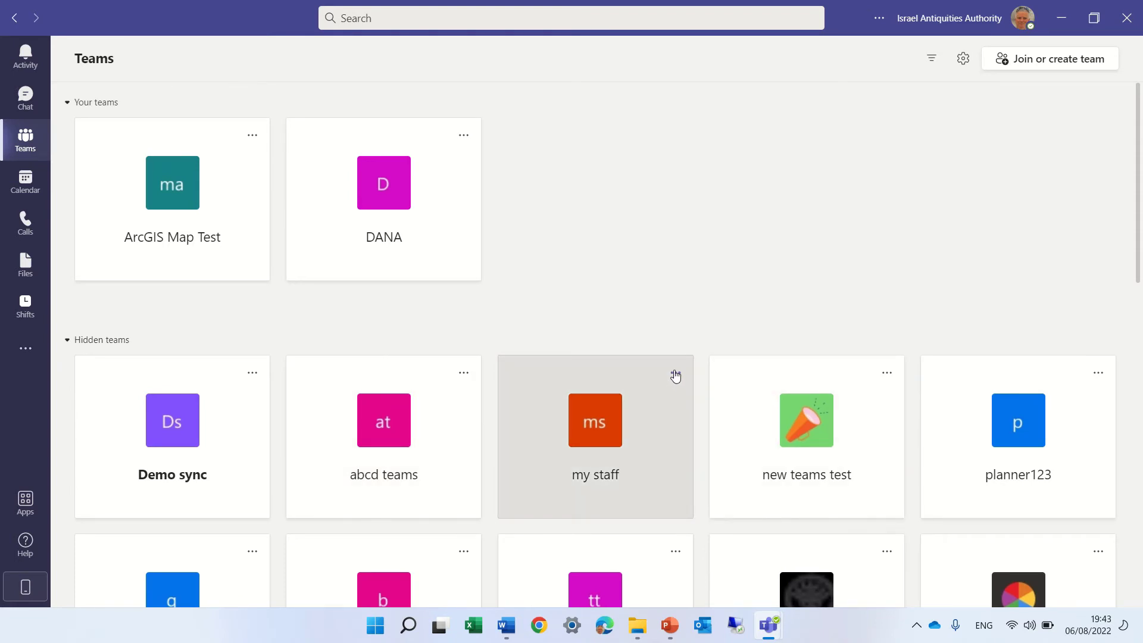
pyautogui.click(676, 373)
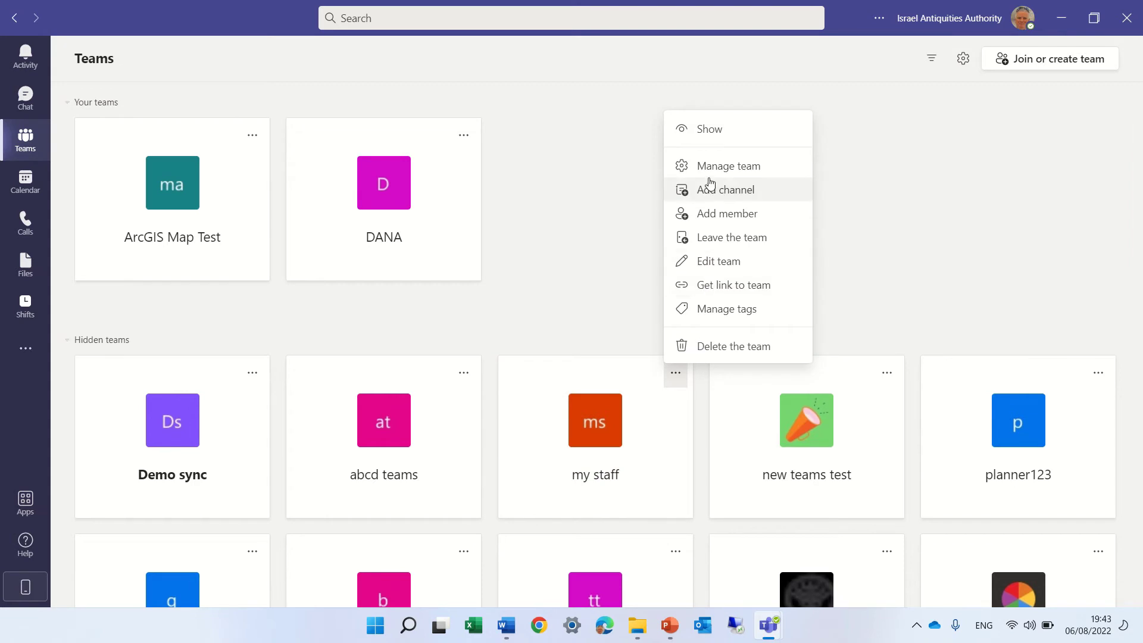